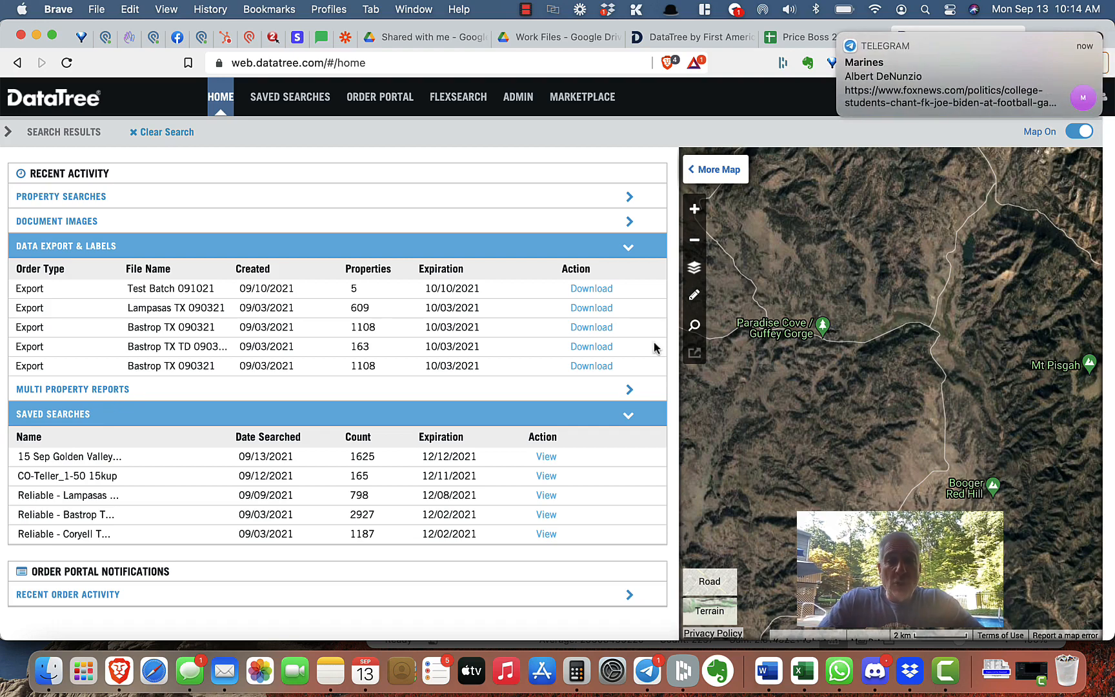
Open the 15 Sep Golden Valley saved search and start an export with all Property Detail Export fields selected.
click(547, 457)
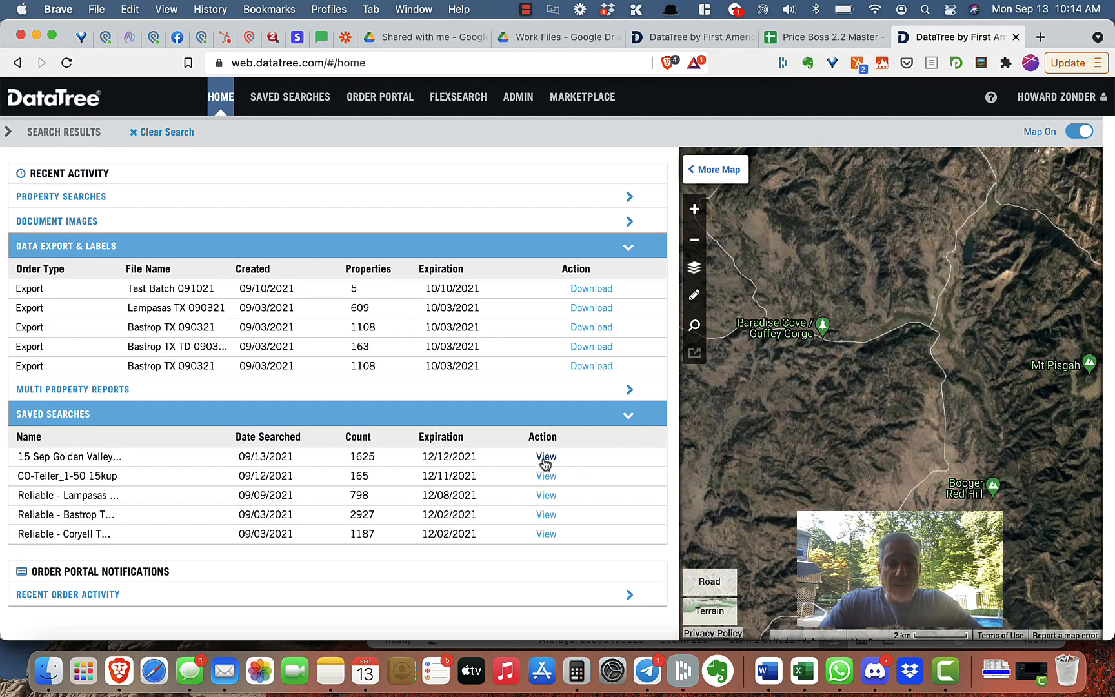
click(546, 457)
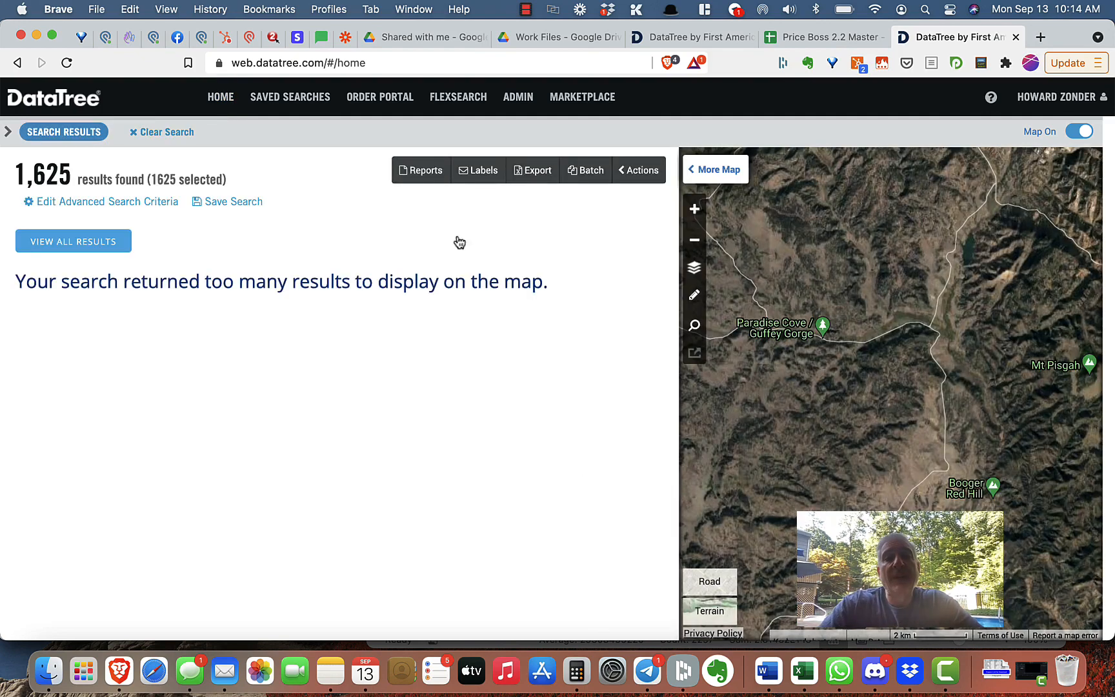
click(535, 173)
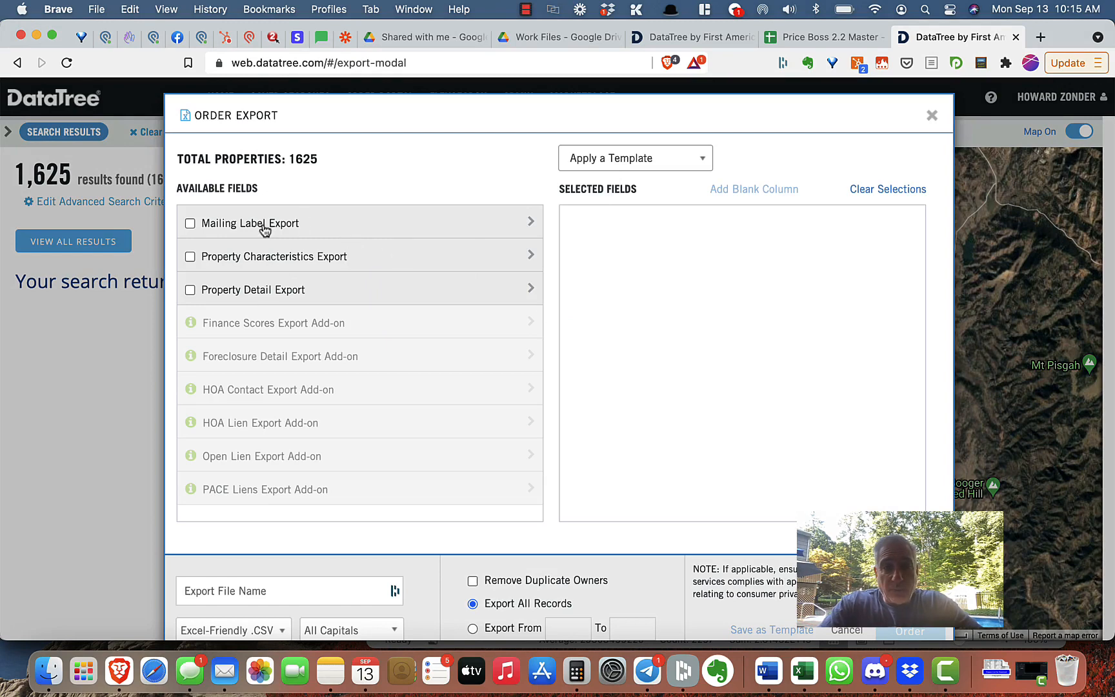
mouse_move(246, 336)
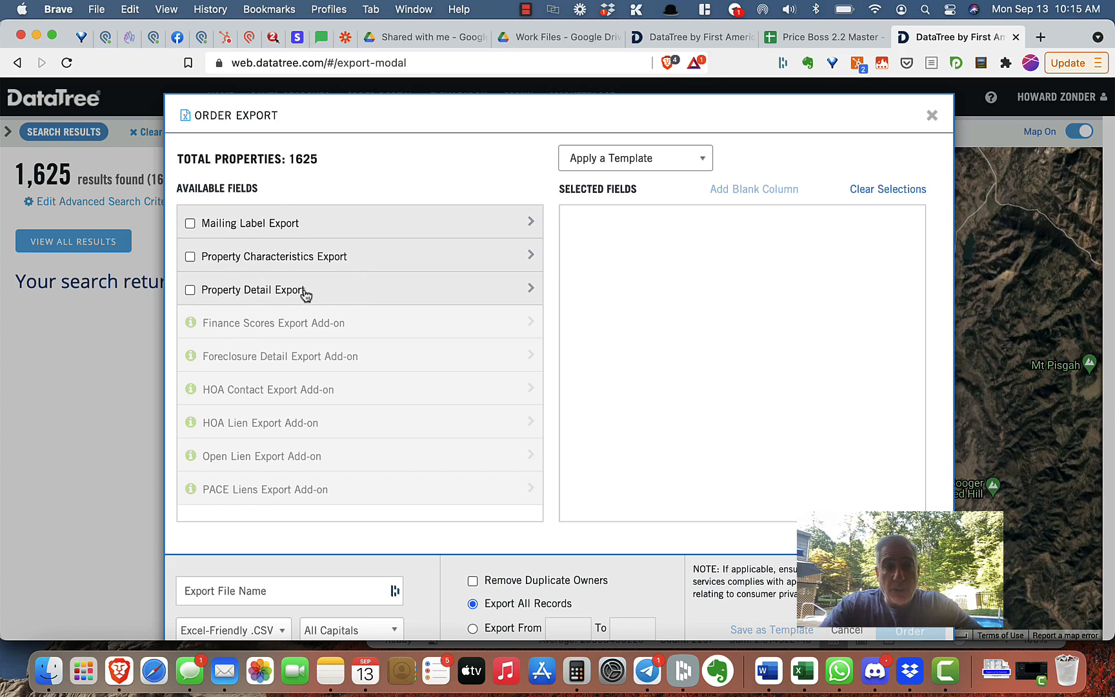
click(190, 291)
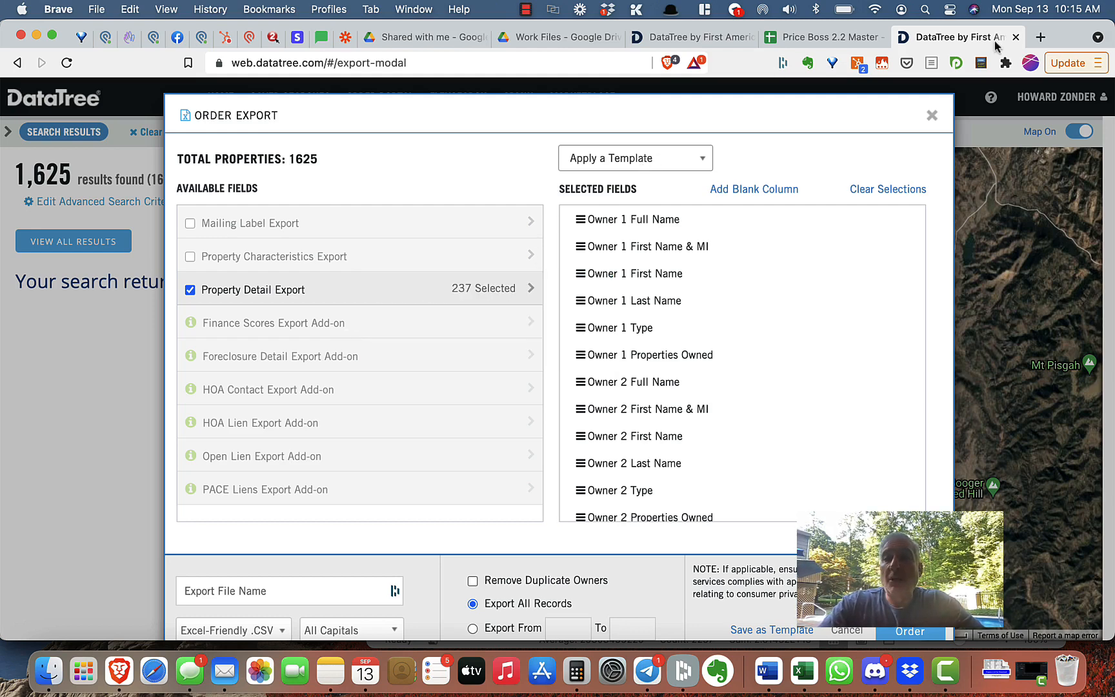
Switch to the LS Price Boss browser profile and open the DT Export Fields sheet of Price Boss 2.2 Master.
click(1030, 63)
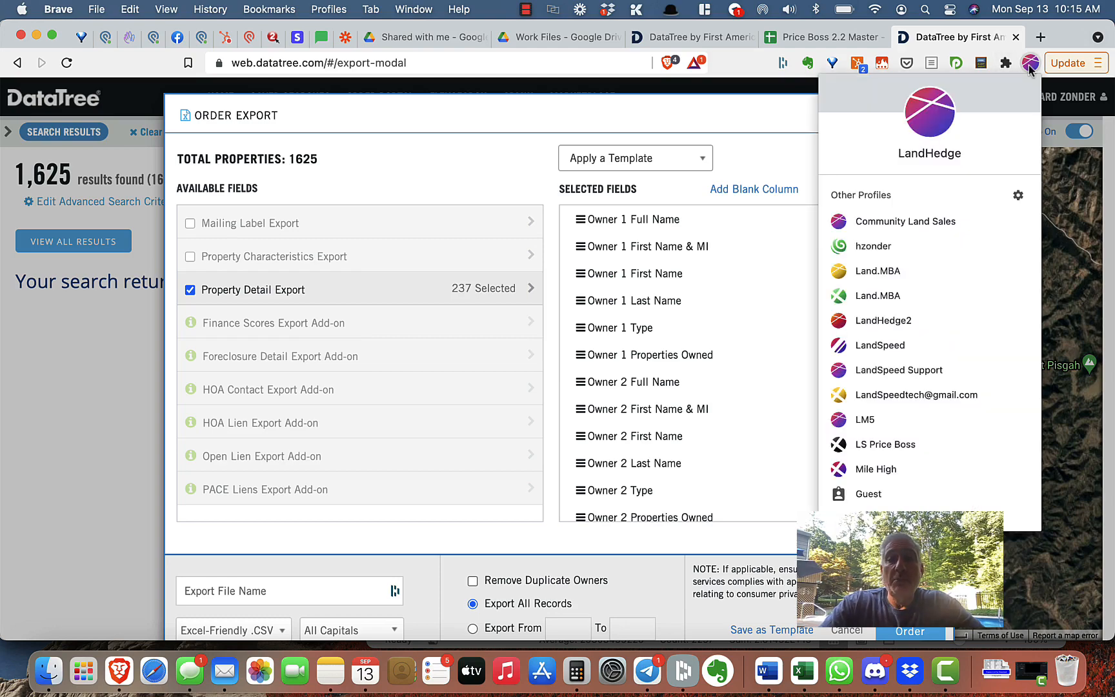
click(885, 444)
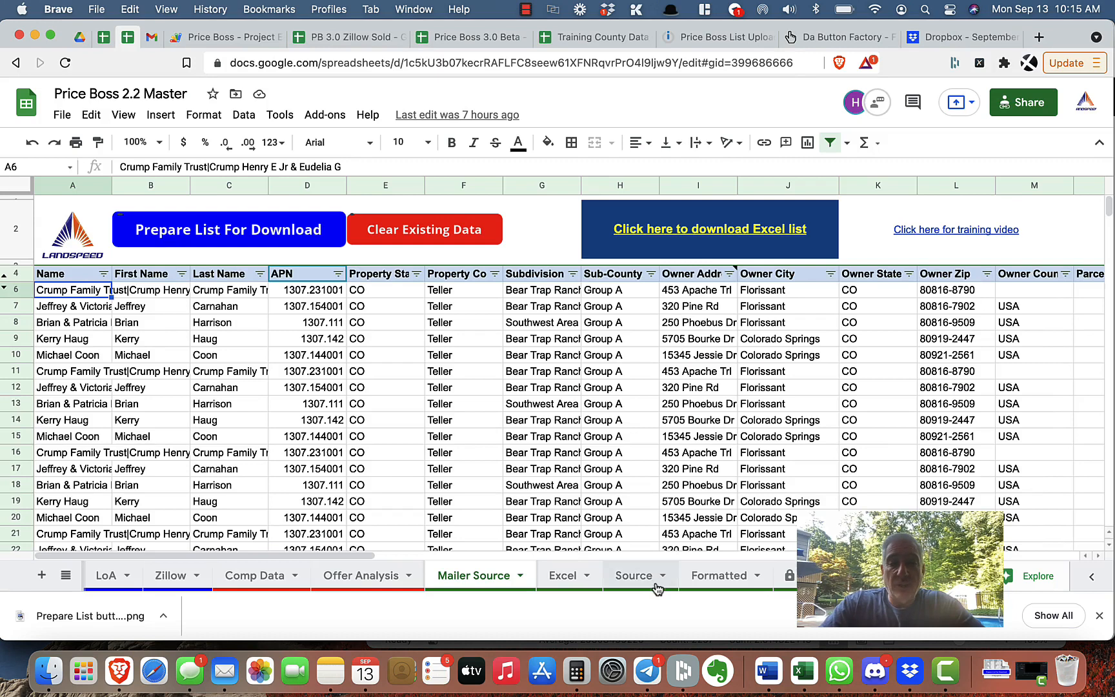
scroll(657, 587, right, 2)
click(727, 576)
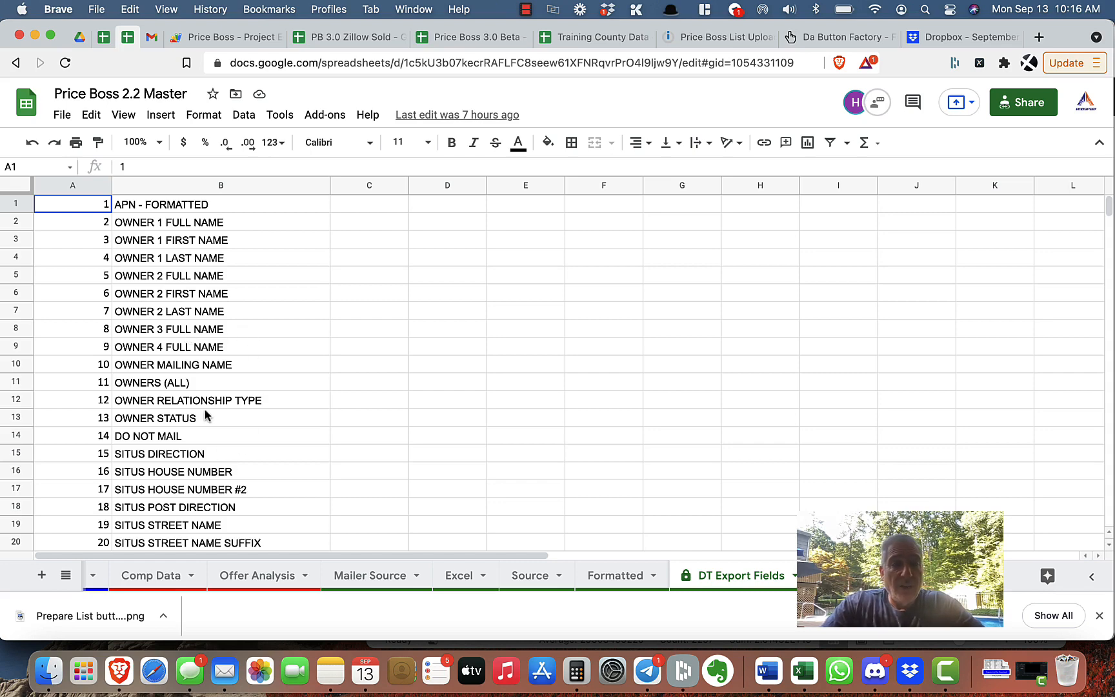
Review the list of export field names in column B of the DT Export Fields sheet.
click(224, 211)
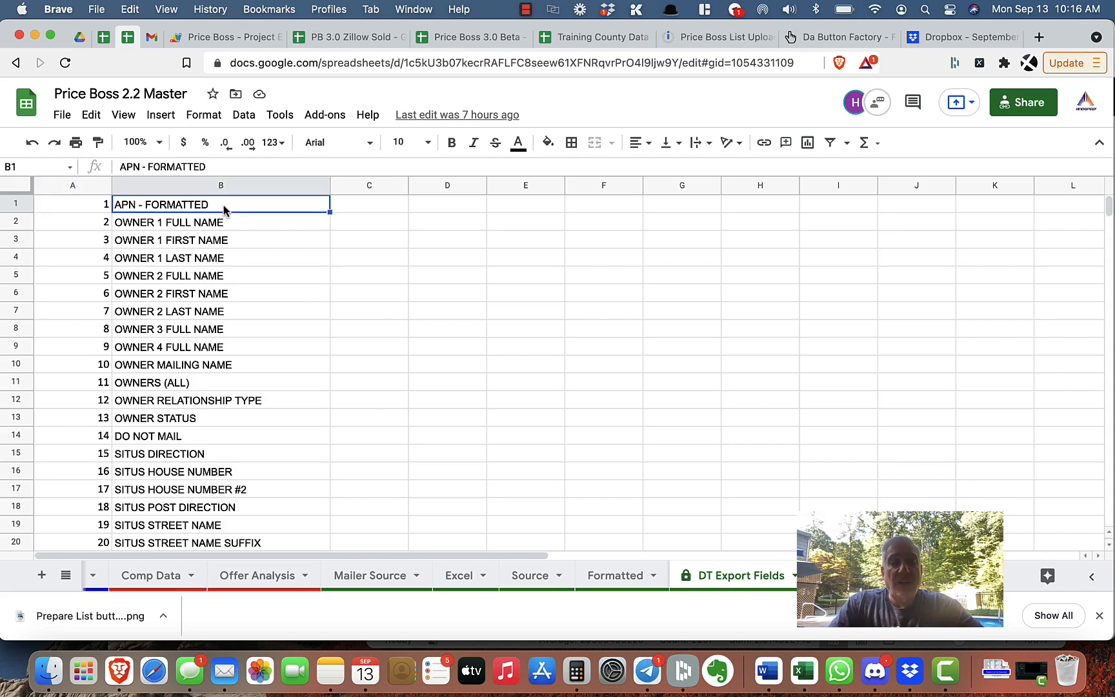
key(super+shift+Down)
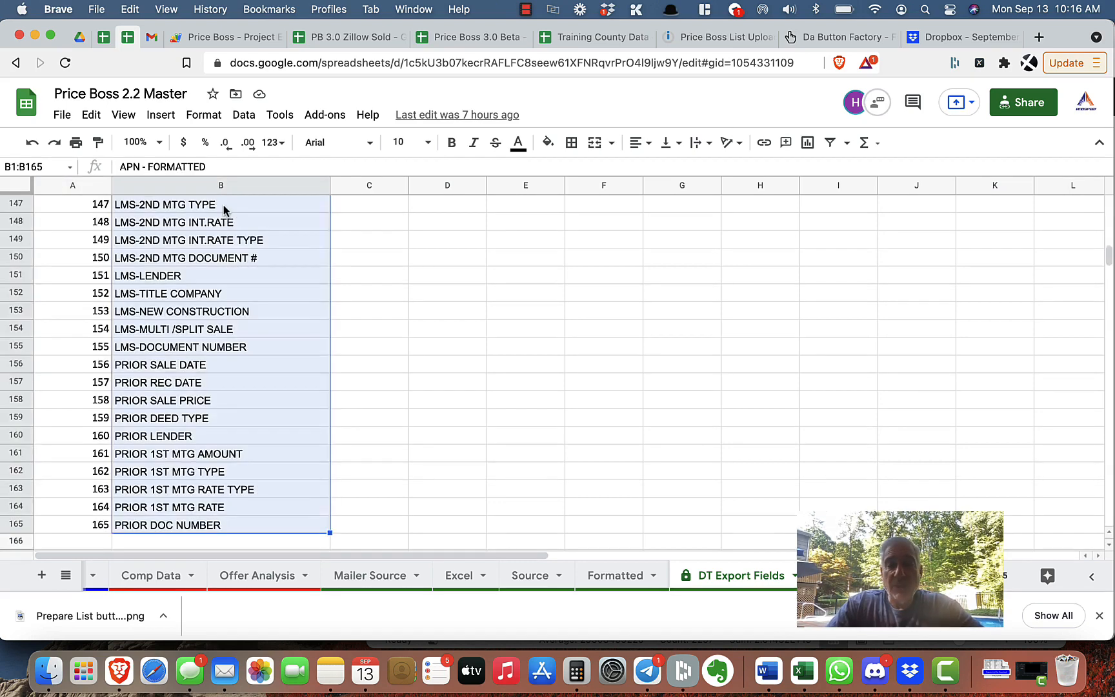
key(super+Up)
key(Down)
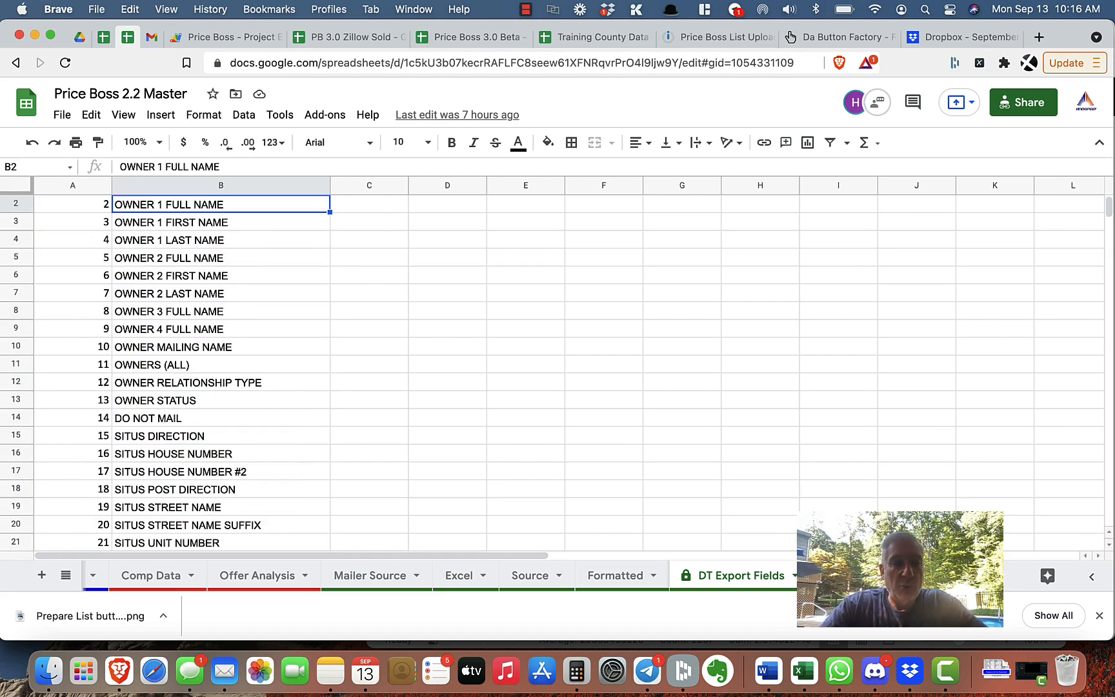
scroll(142, 401, down, 3)
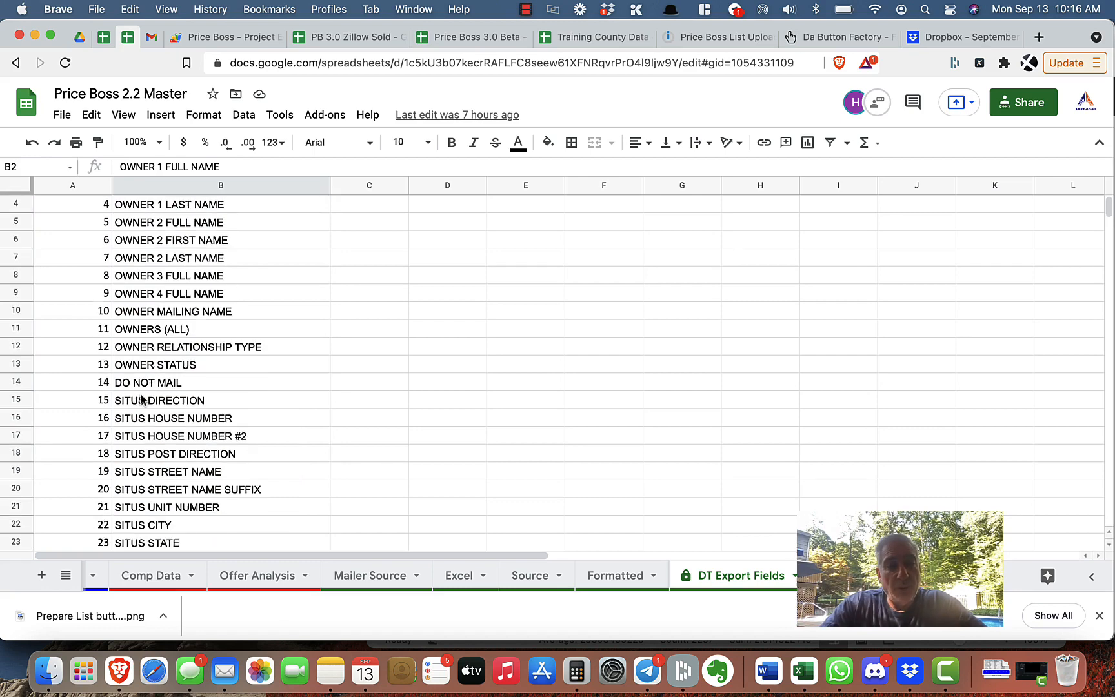
scroll(142, 400, down, 1)
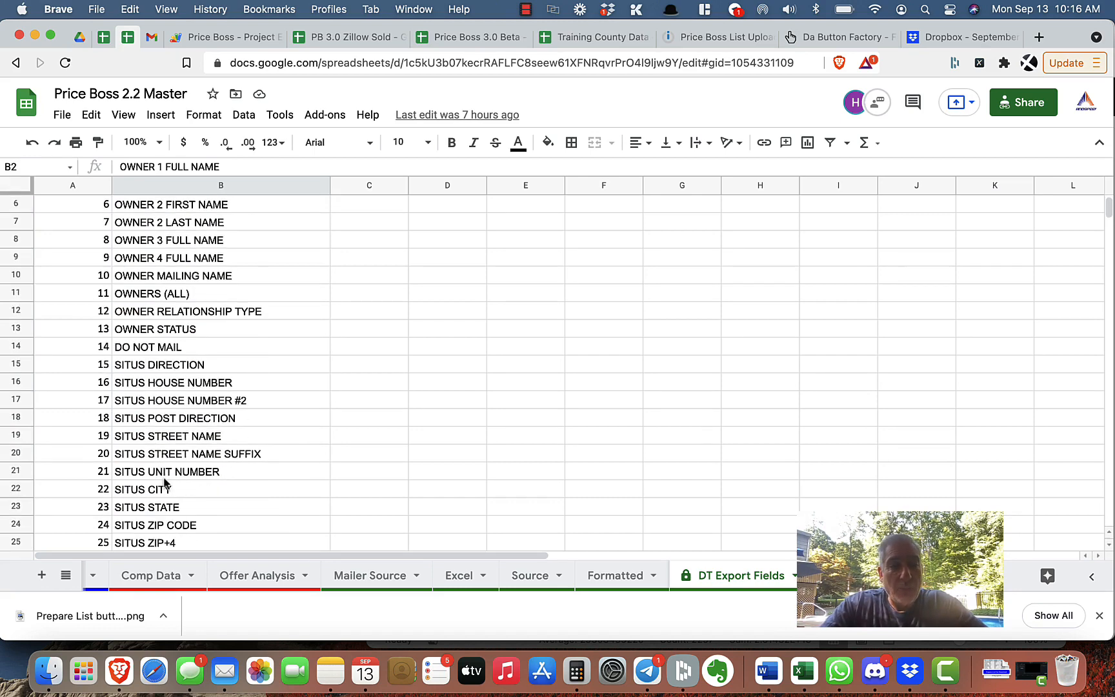
scroll(171, 501, down, 1)
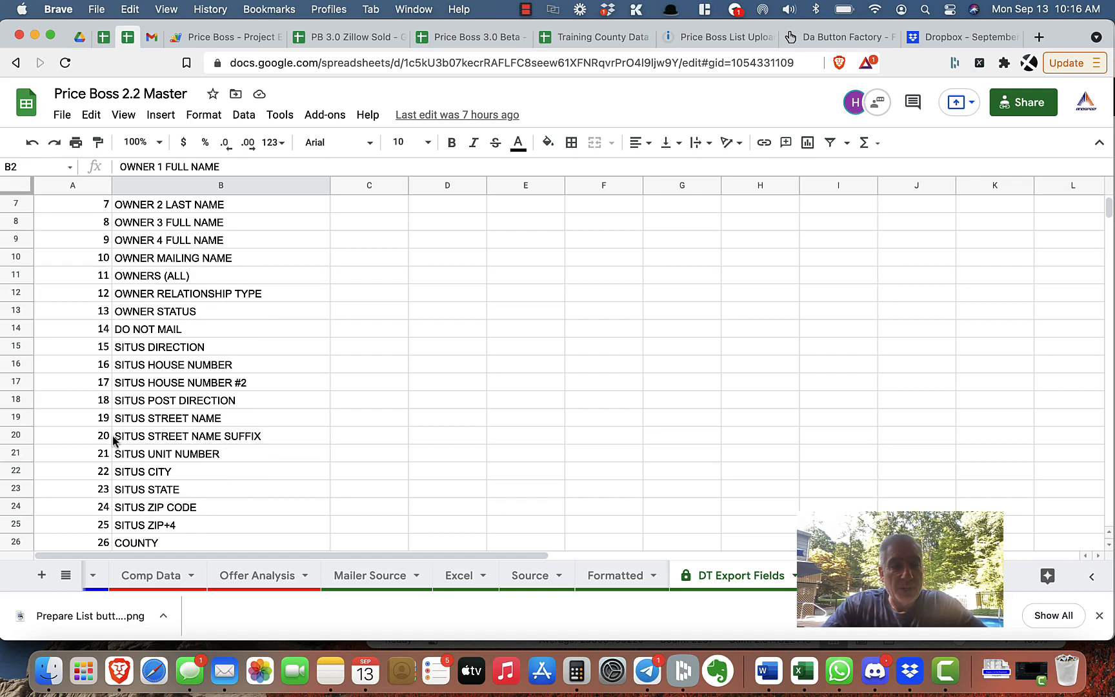
scroll(113, 436, down, 3)
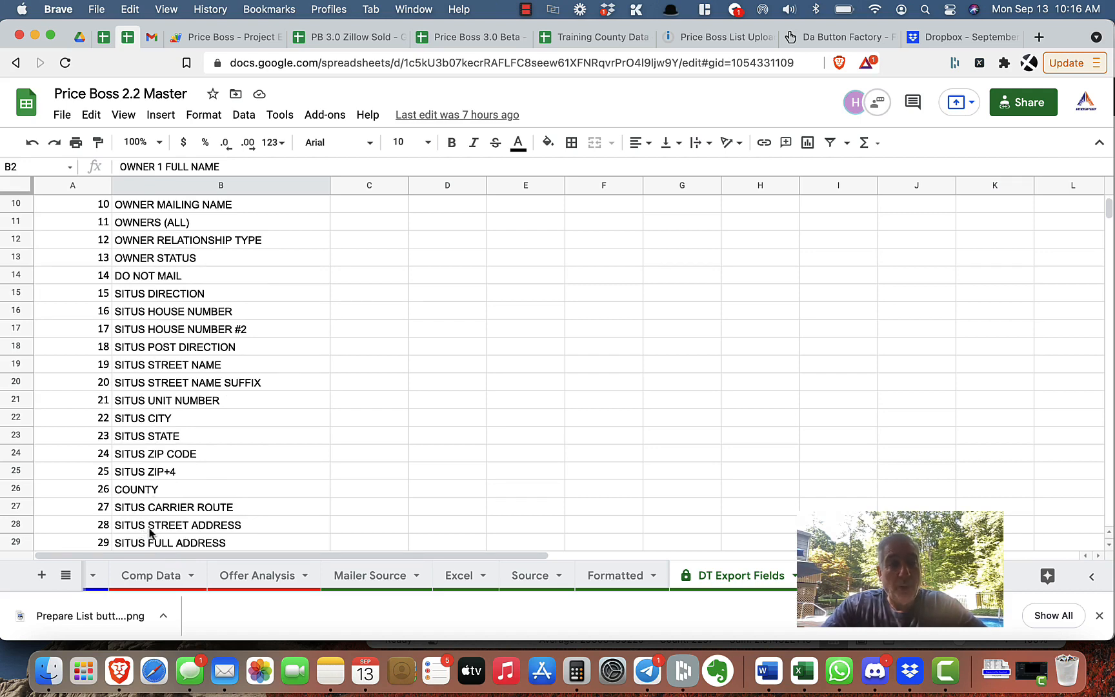
scroll(189, 484, up, 3)
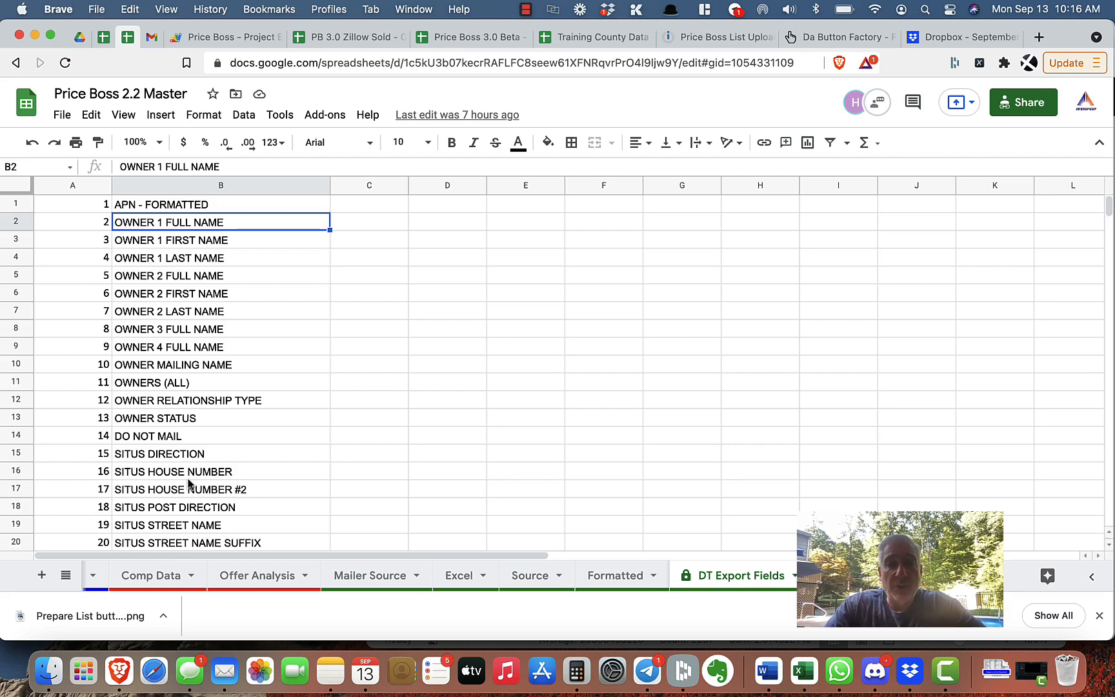
Expand the Property Detail Export package and compare its fields with the spreadsheet's field list.
key(super+grave)
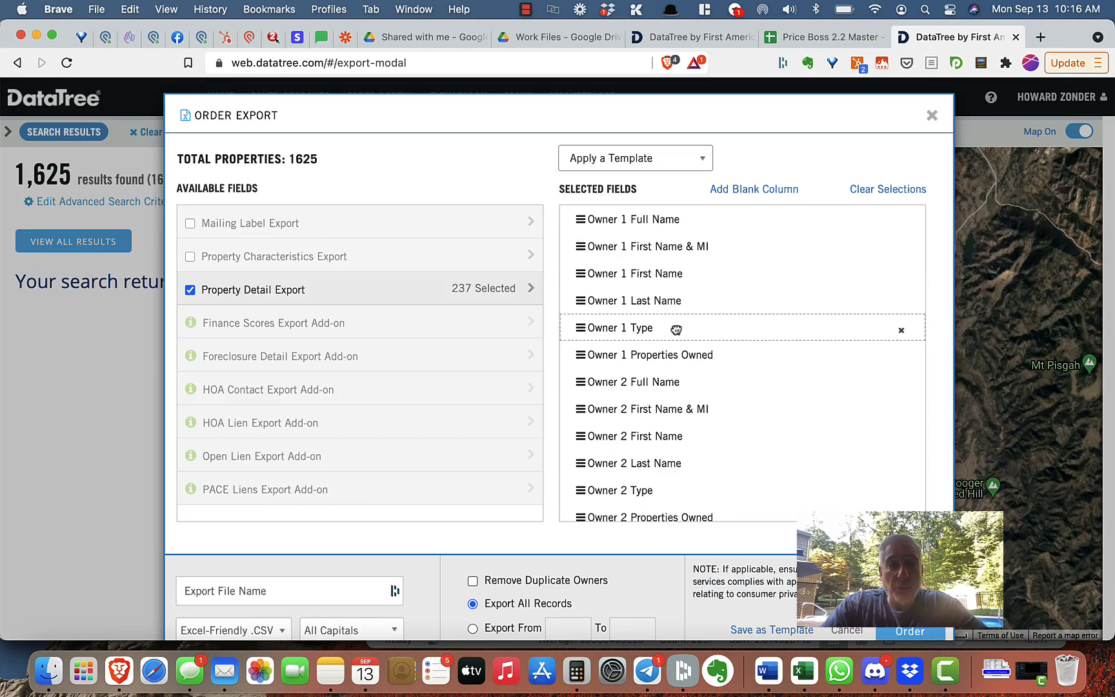
click(340, 295)
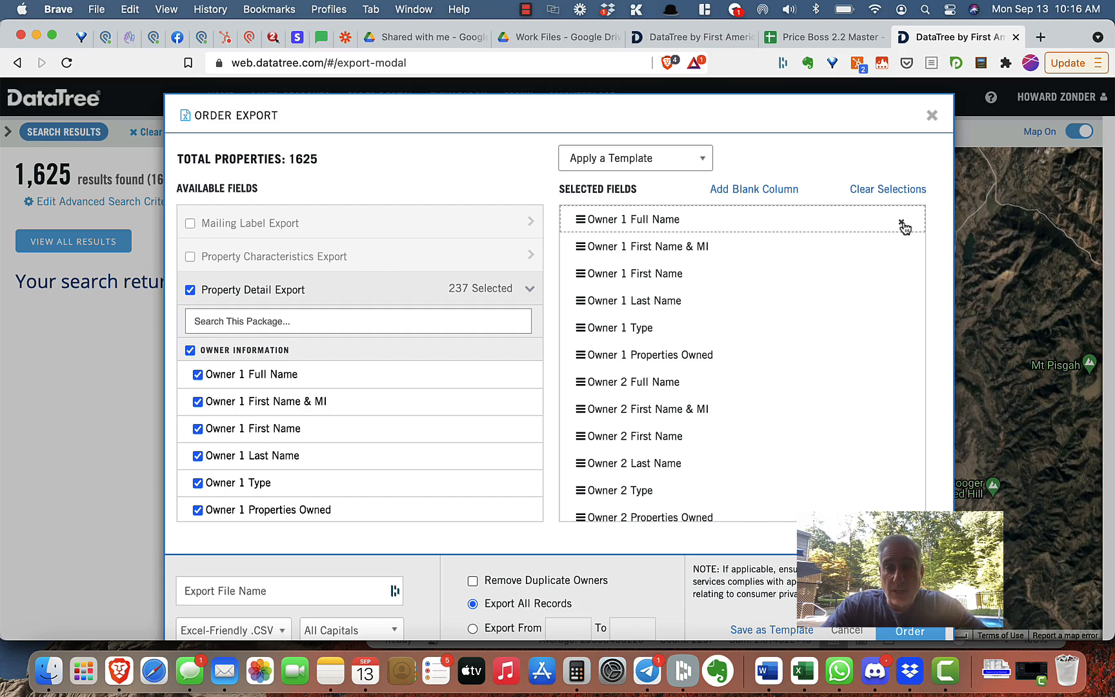
scroll(276, 467, down, 5)
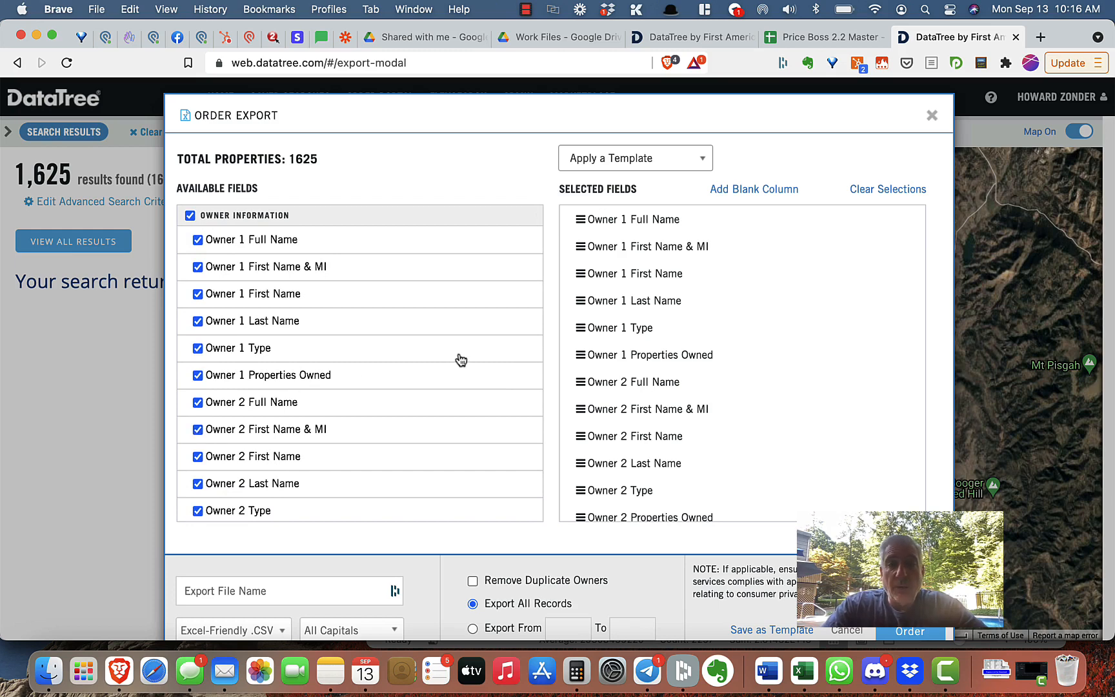
mouse_move(727, 367)
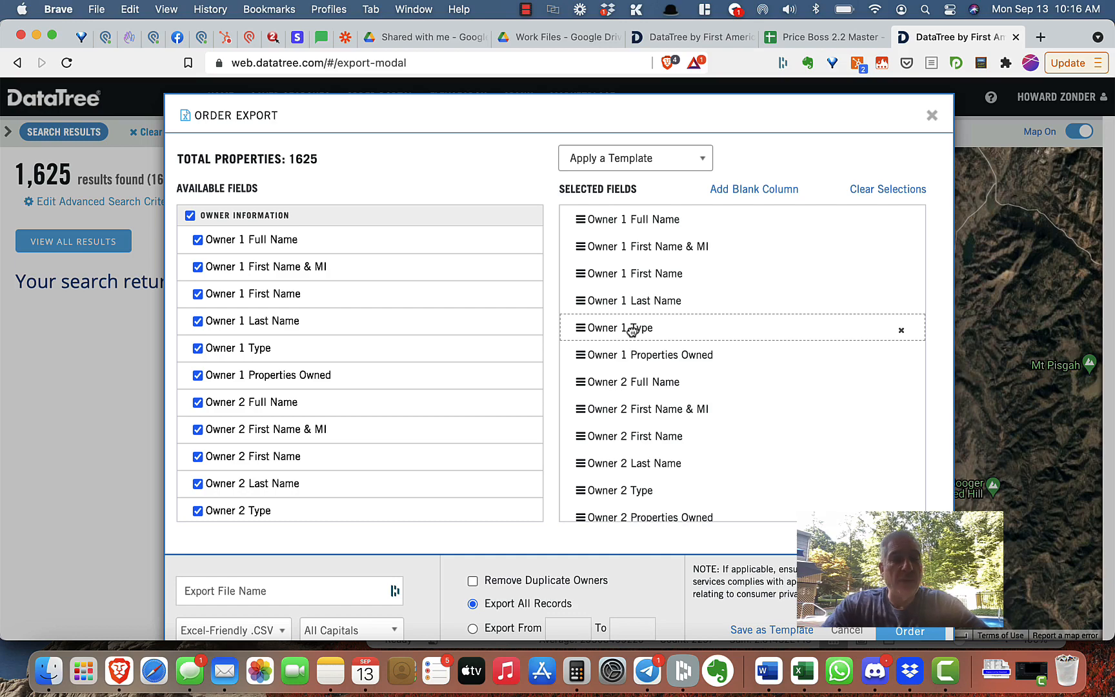
key(super+grave)
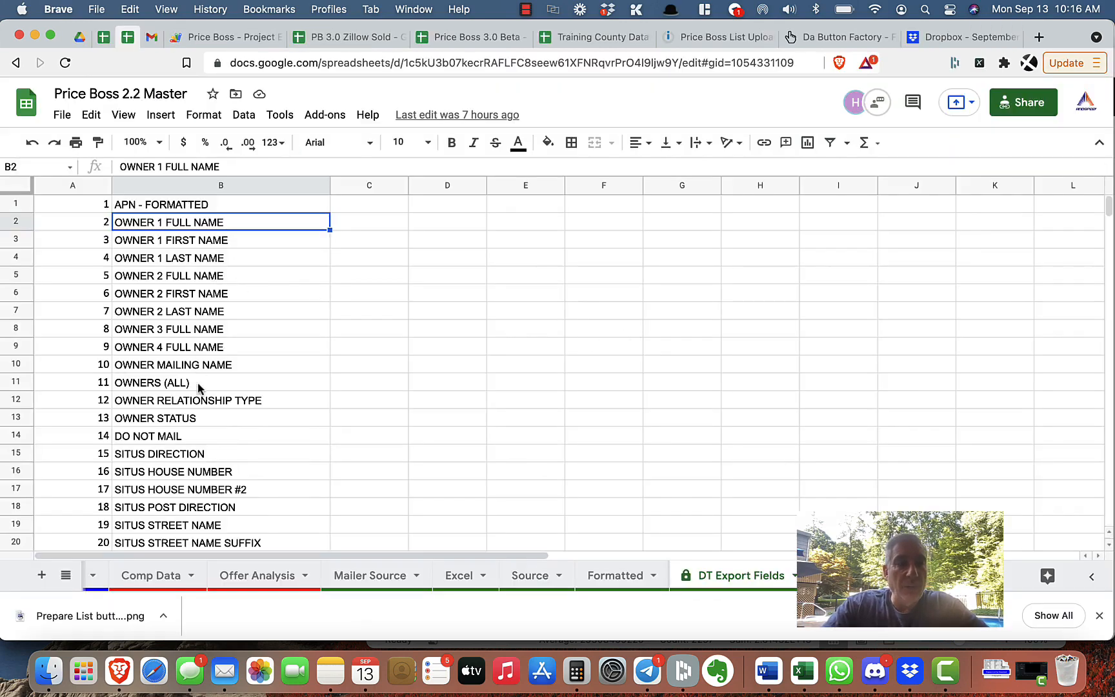
key(super+grave)
key(super+grave)
key(super+grave)
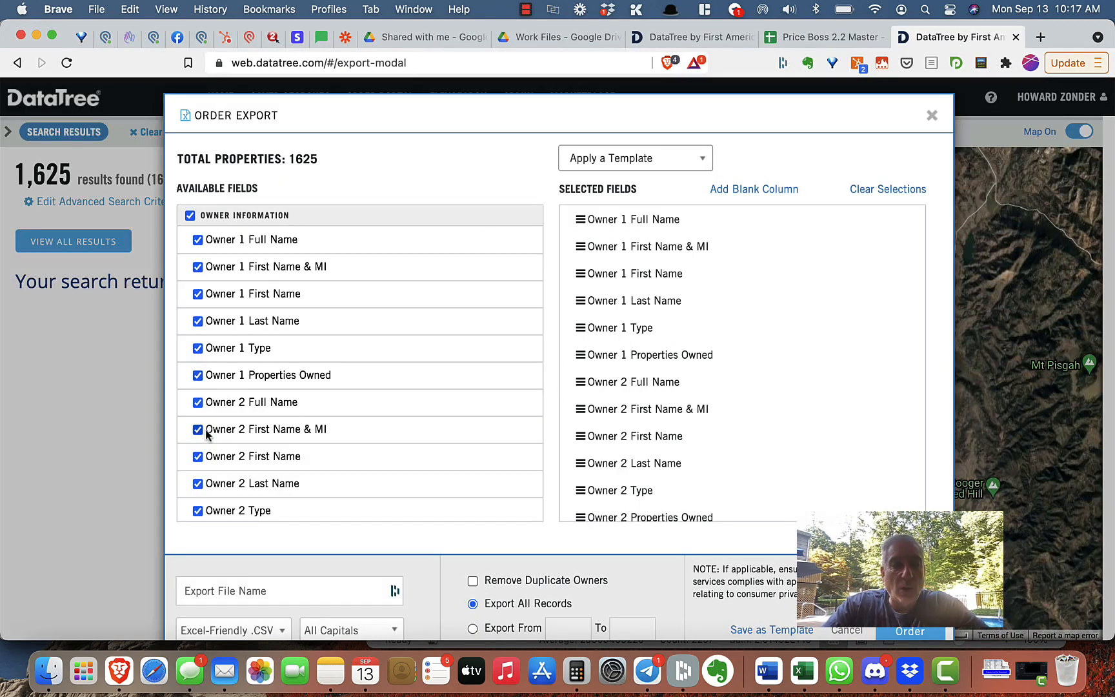
Re-select Owner 1 Type and move it just below Owner 1 Properties Owned in the selected fields.
click(198, 348)
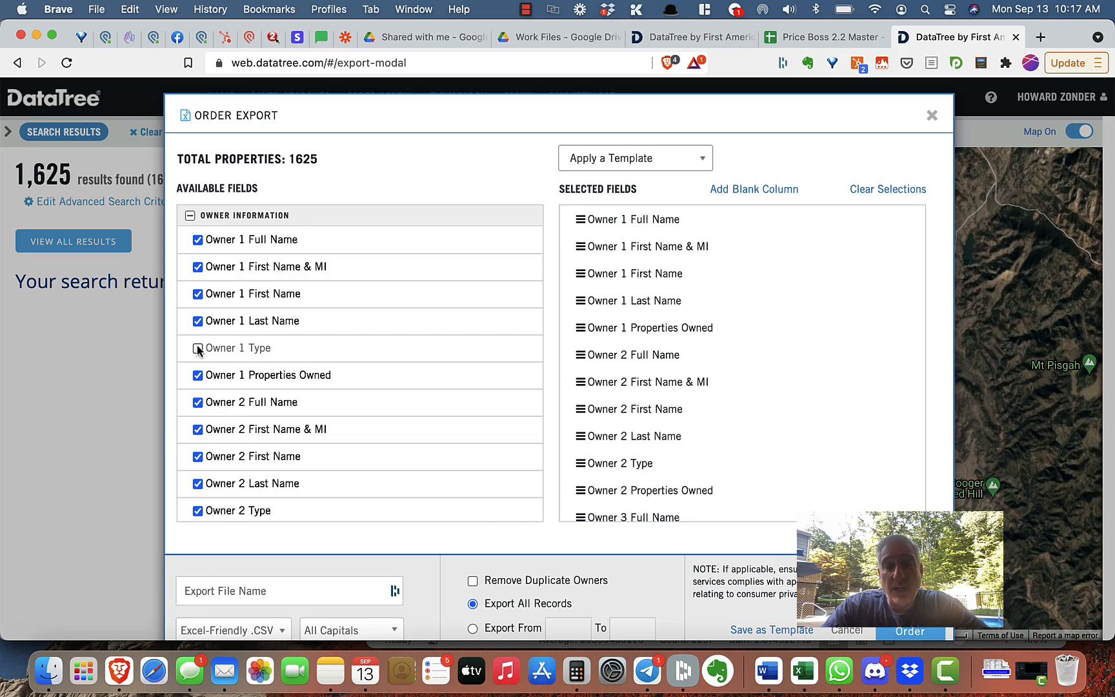
click(198, 348)
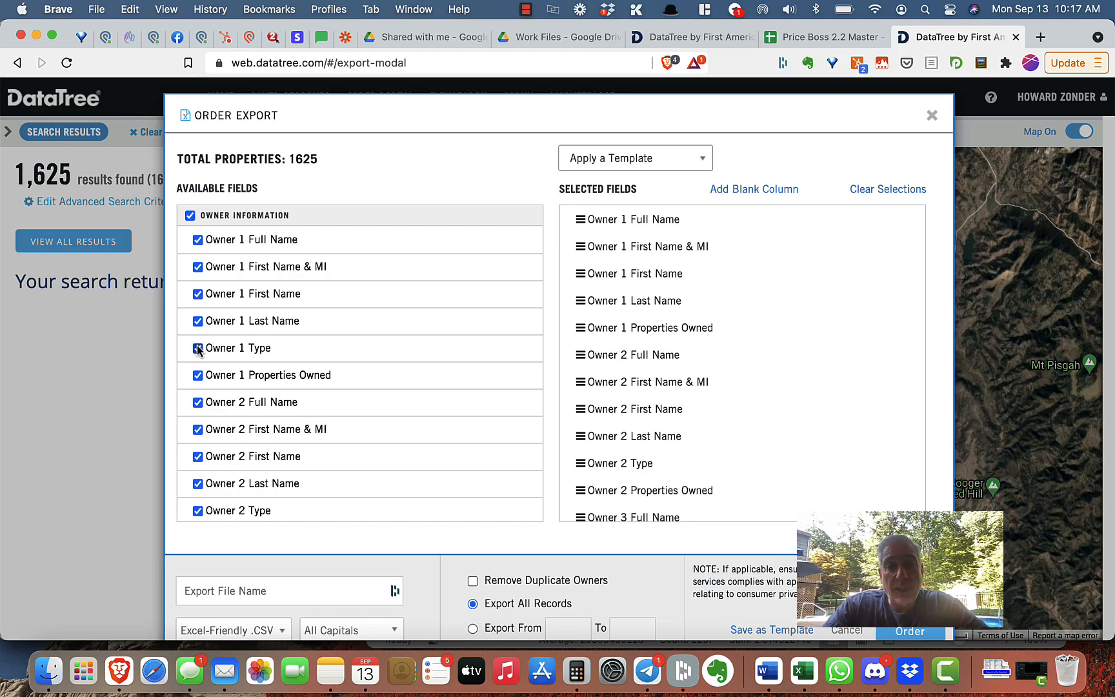
scroll(650, 356, down, 10)
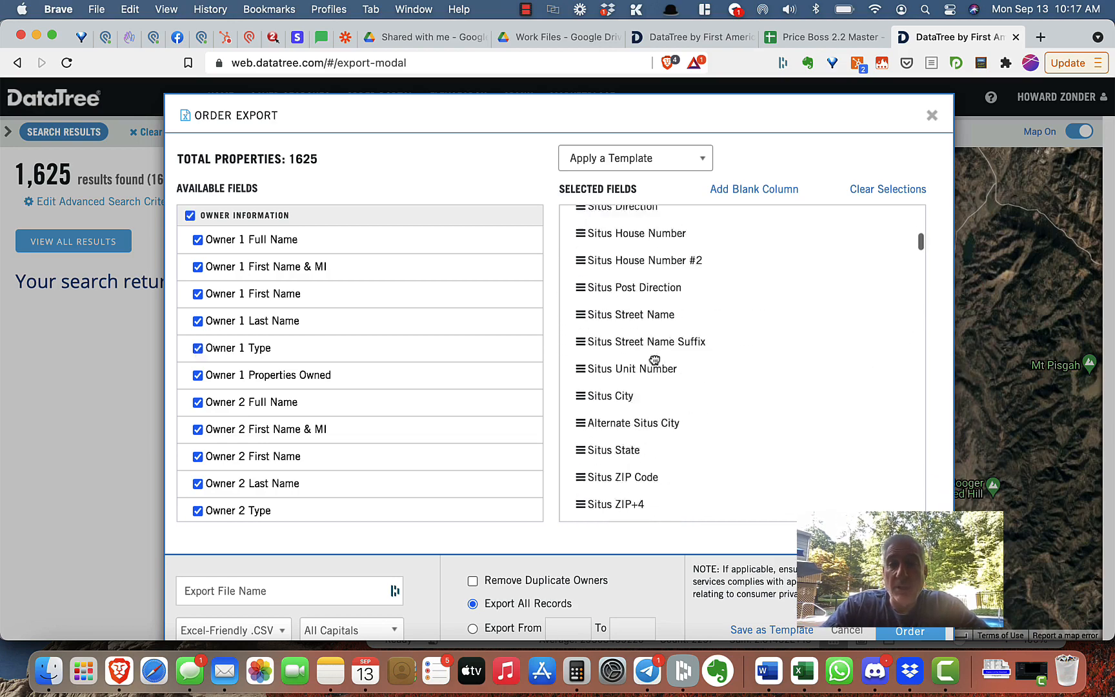
scroll(655, 361, down, 10)
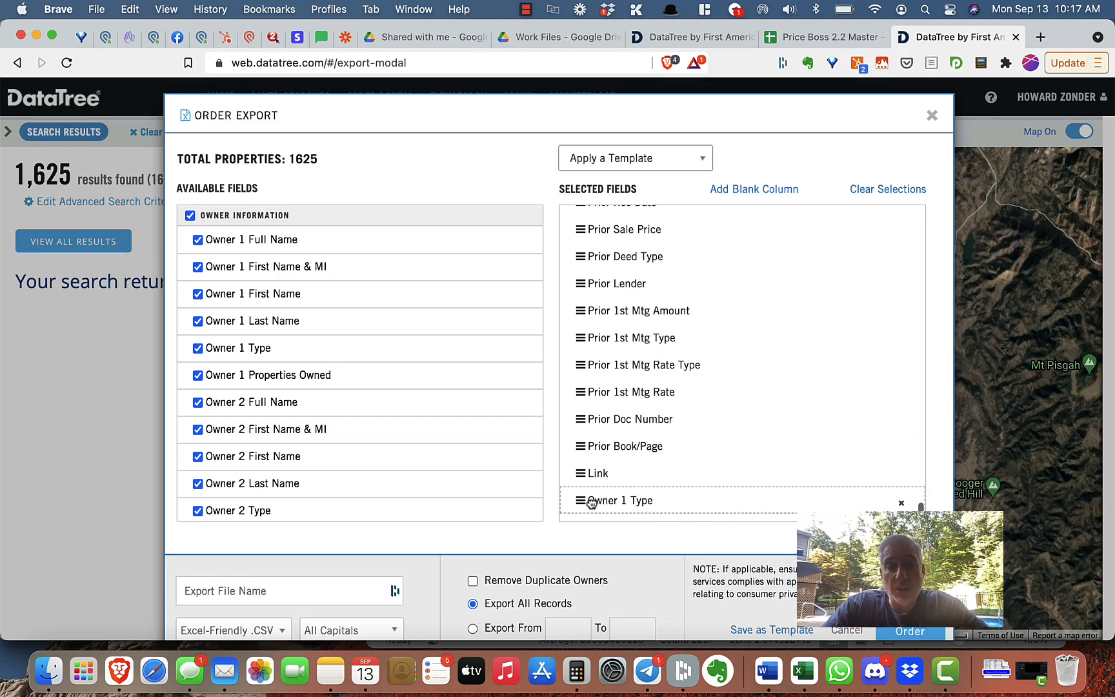
drag(575, 503, 698, 361)
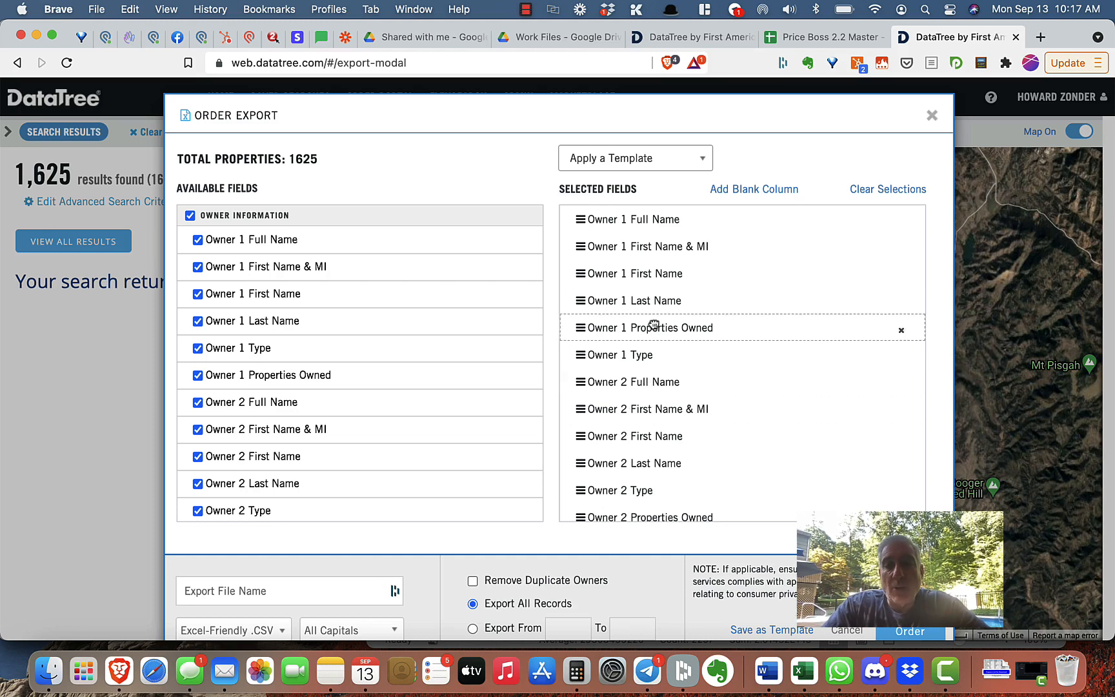
scroll(626, 460, down, 2)
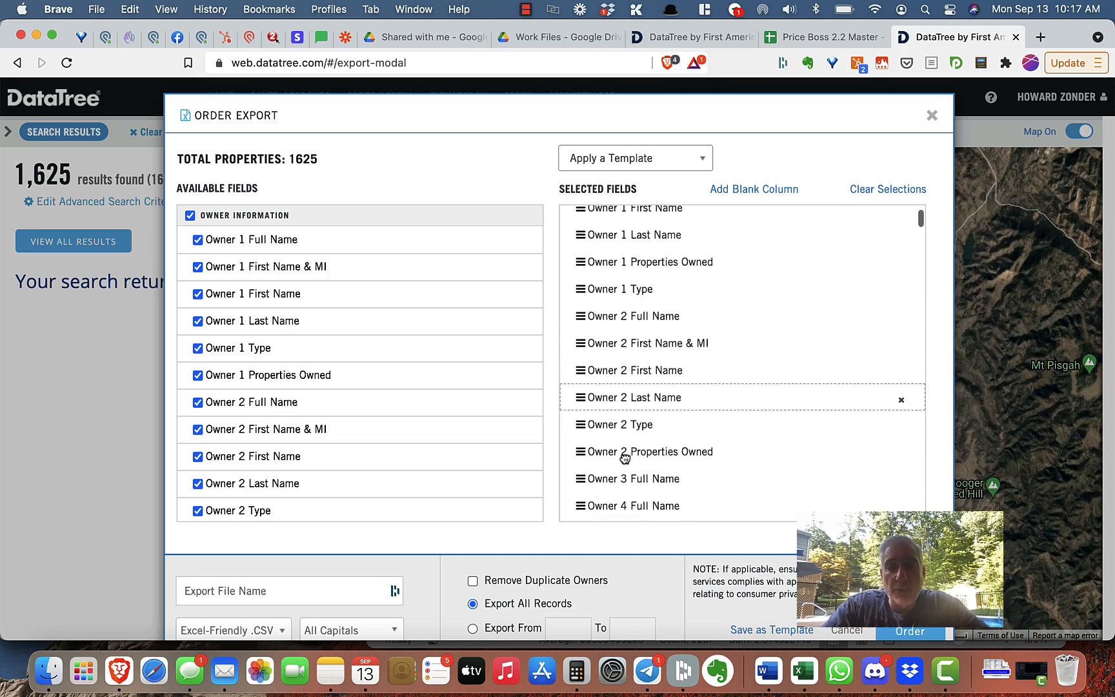
click(767, 634)
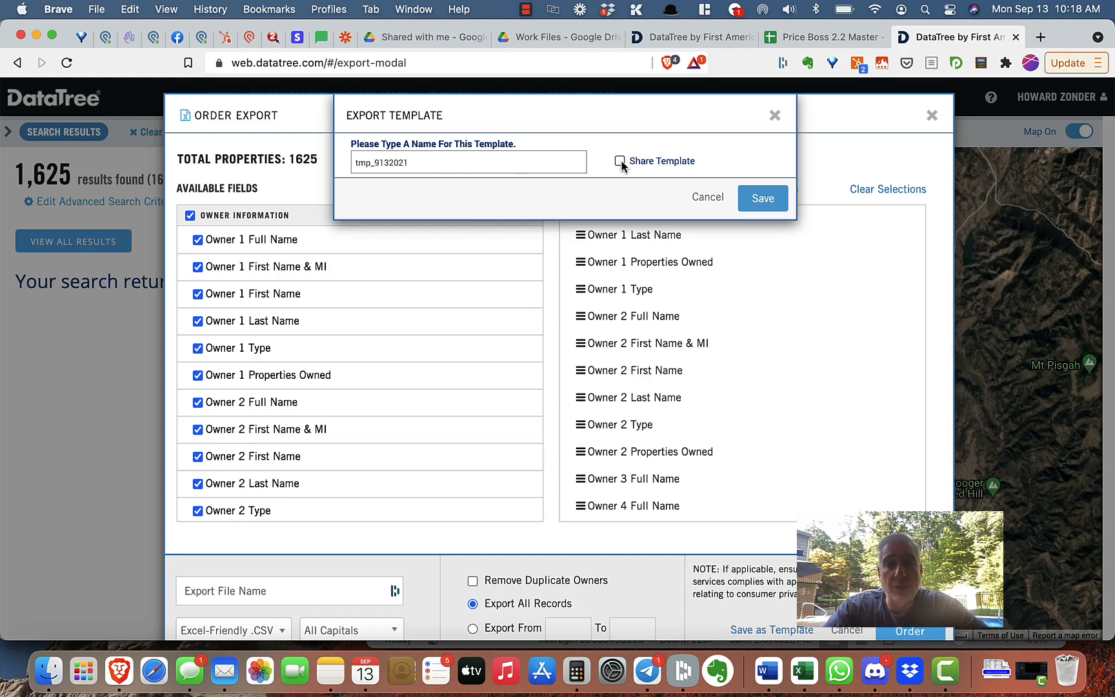
click(756, 209)
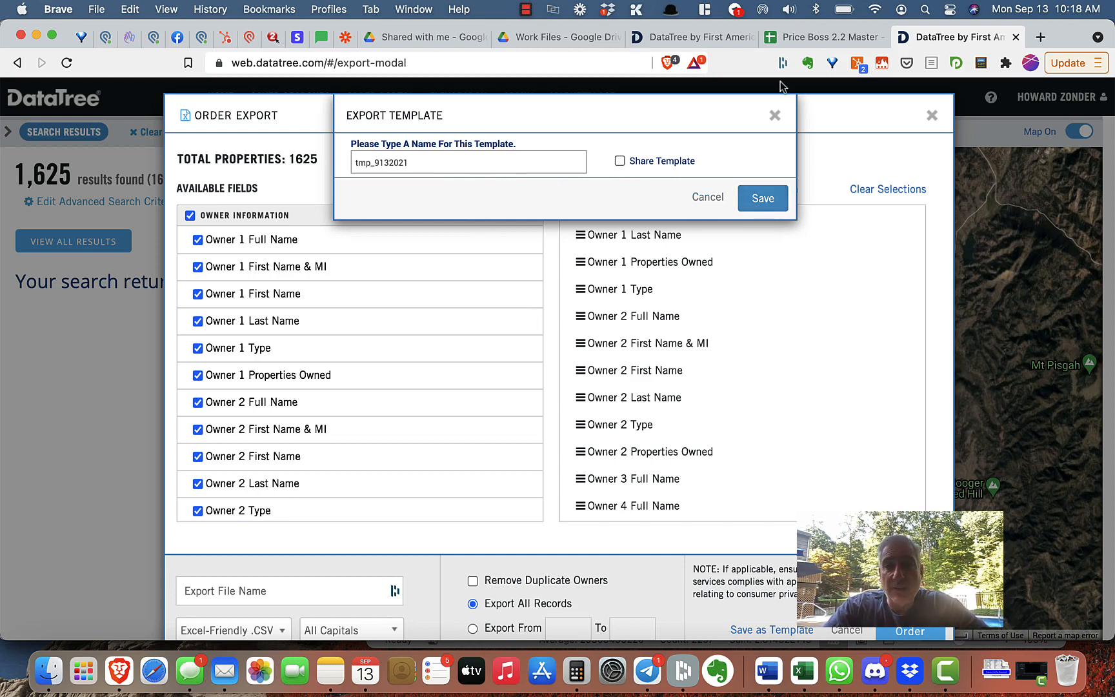
click(775, 116)
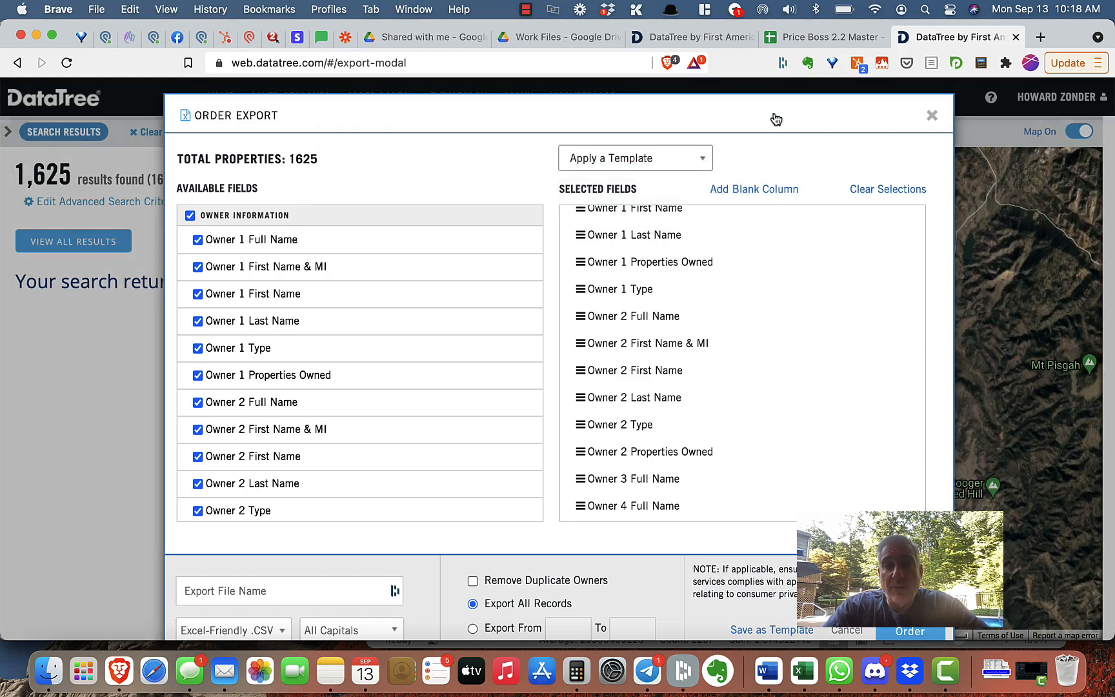
Apply the LandSpeed Template v091021 export template to the field selection.
click(699, 157)
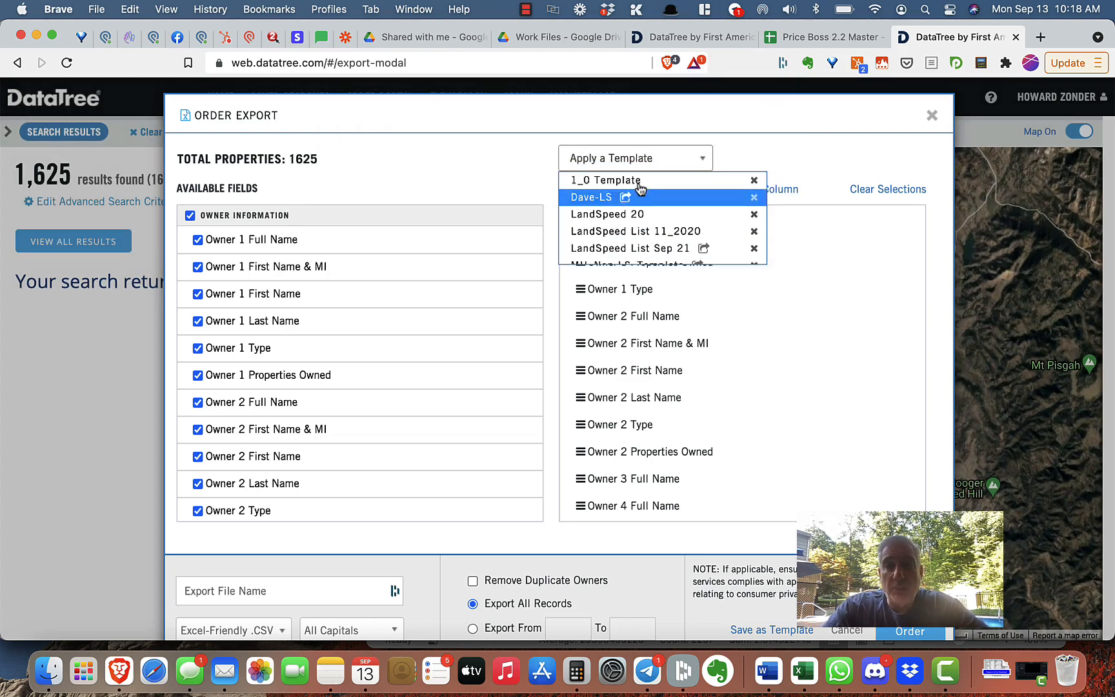
scroll(643, 216, down, 5)
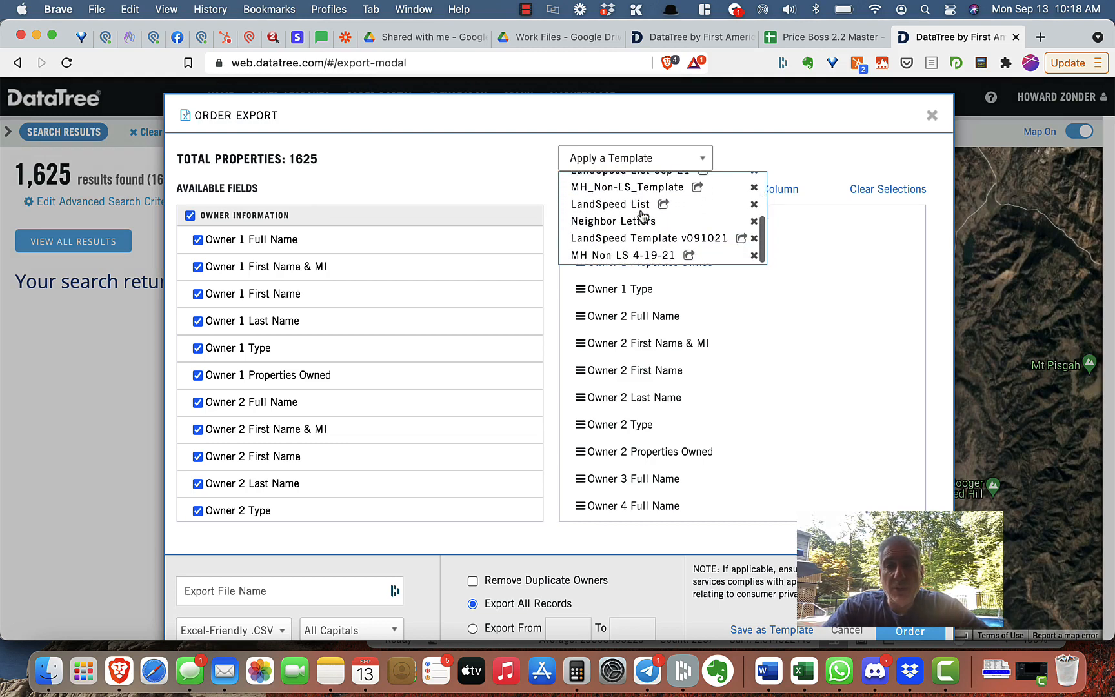
click(684, 239)
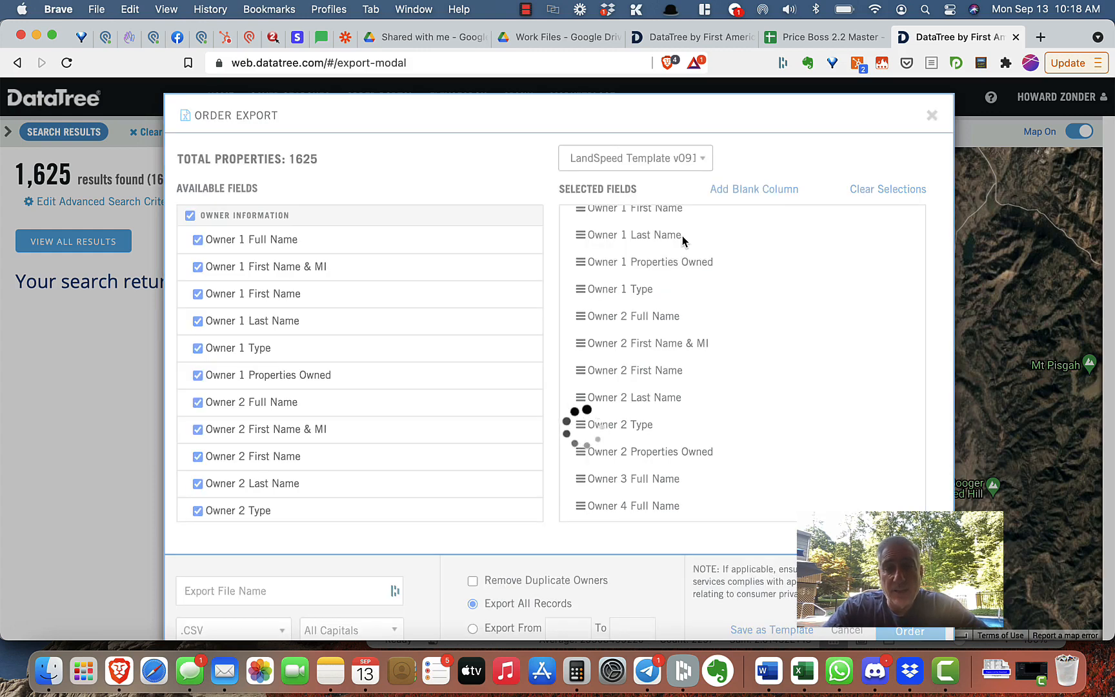
scroll(728, 255, down, 10)
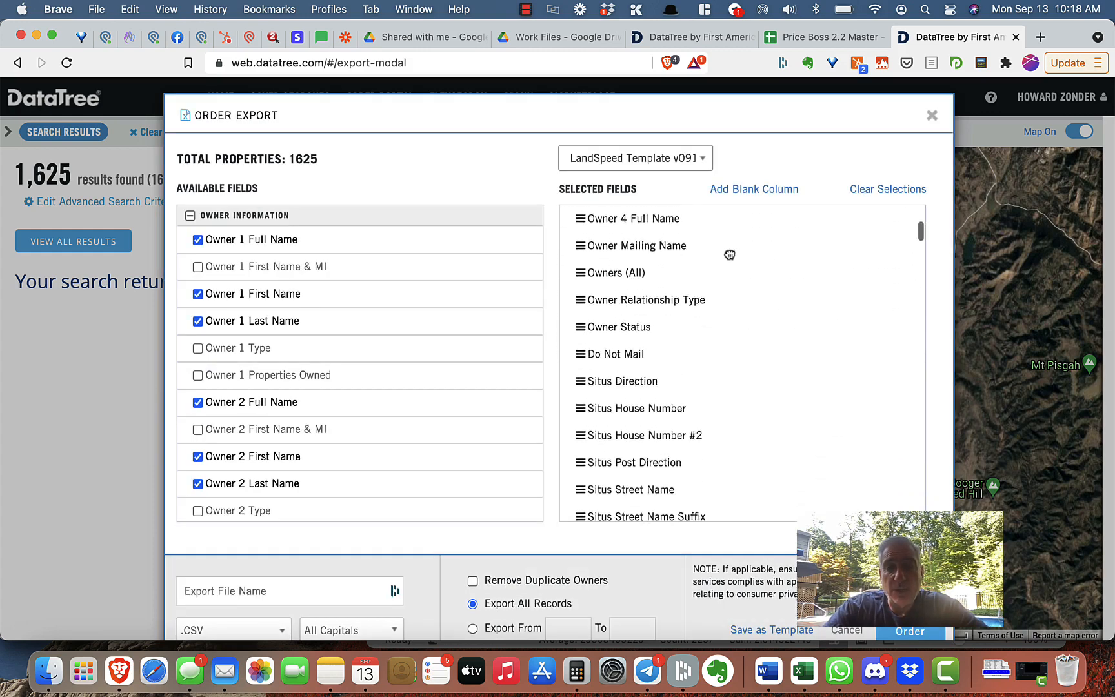
scroll(729, 255, down, 3)
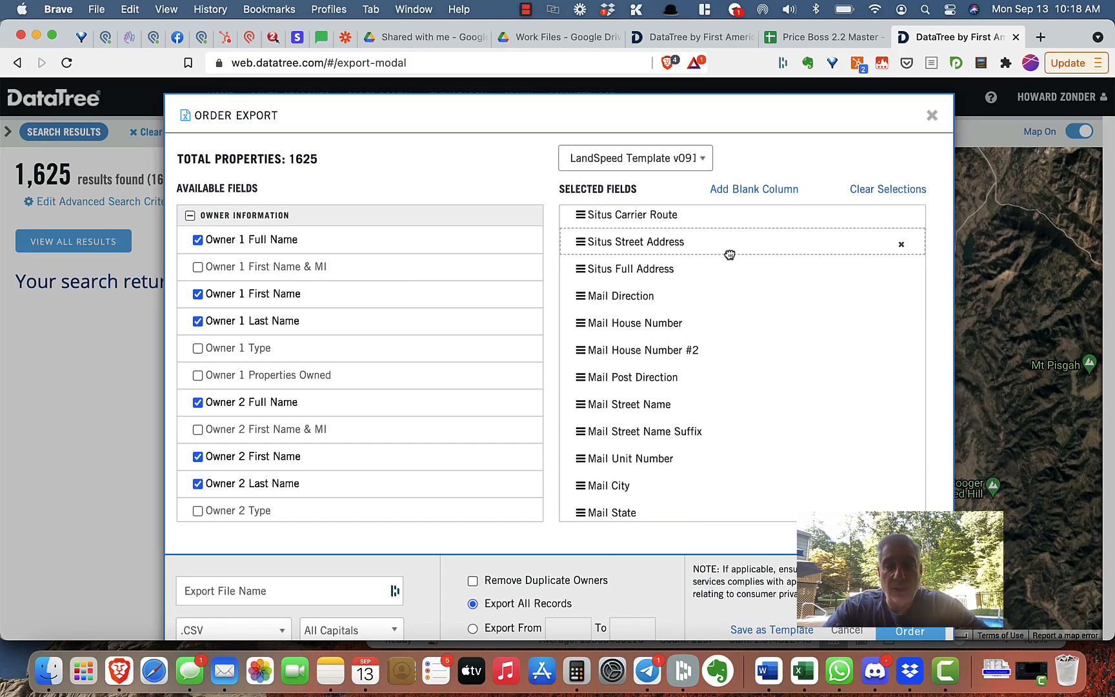
Switch to the Datatree Formatting Tool spreadsheet and open its DT Export Fields sheet.
key(super+grave)
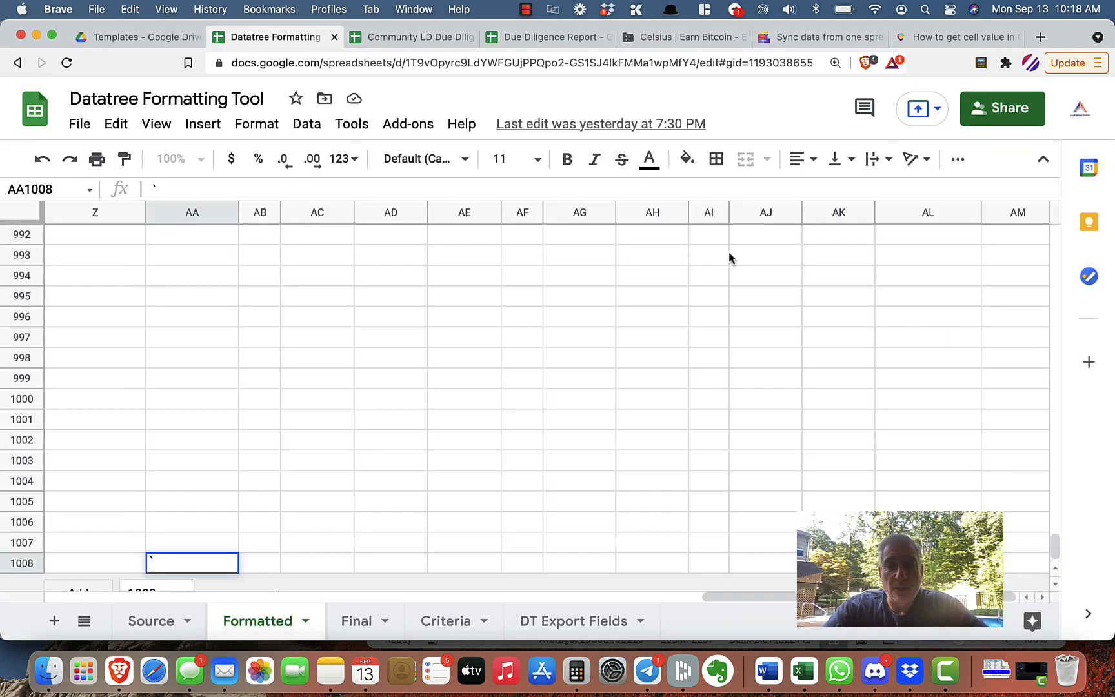
click(572, 621)
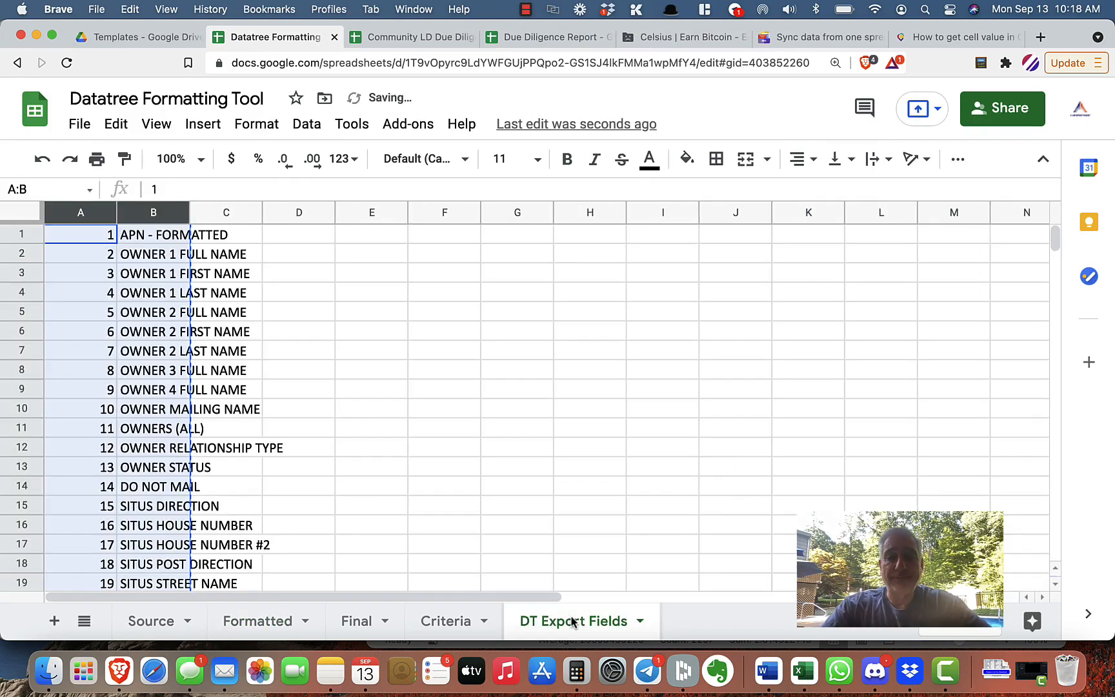